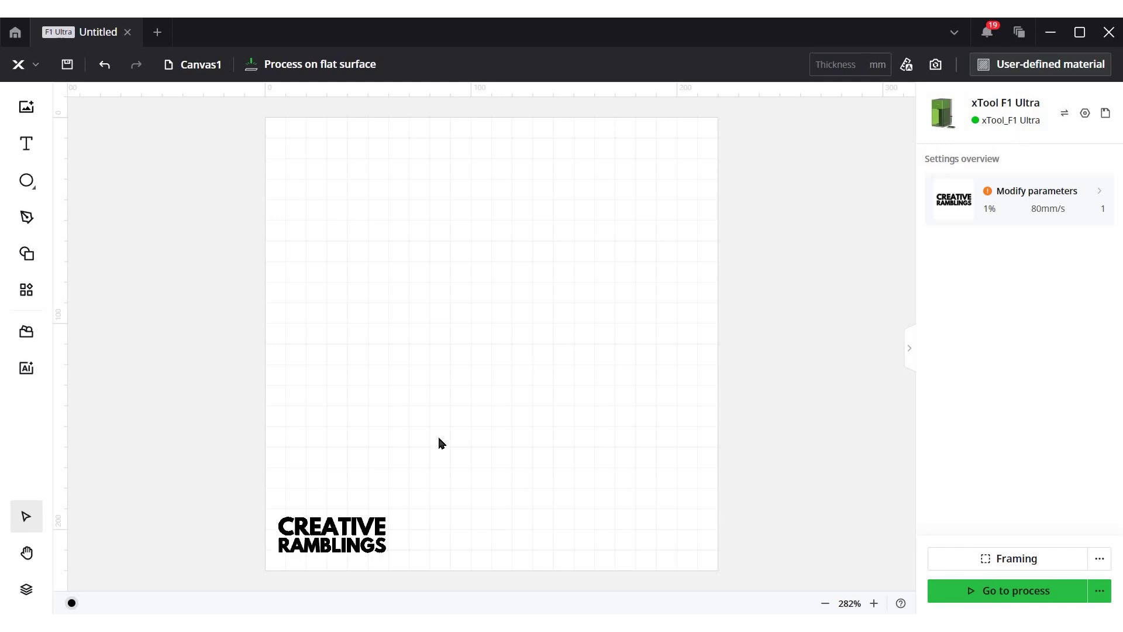
Move the CREATIVE RAMBLINGS logo from the bottom-left corner to the upper centre of the canvas.
drag(352, 525, 412, 465)
drag(520, 254, 532, 286)
click(531, 285)
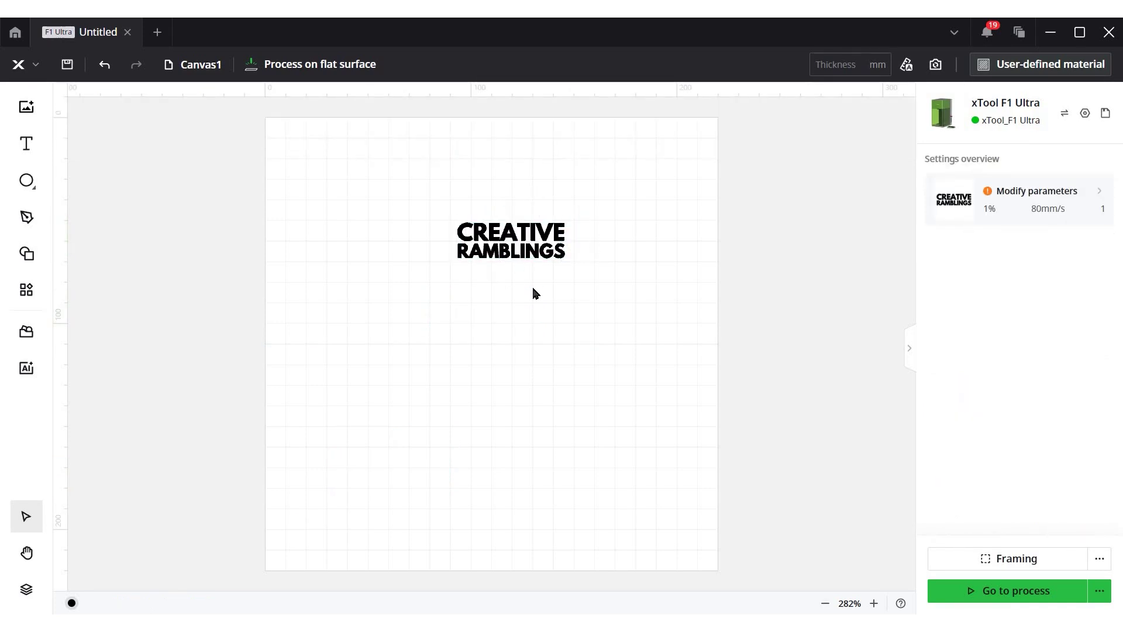
click(26, 291)
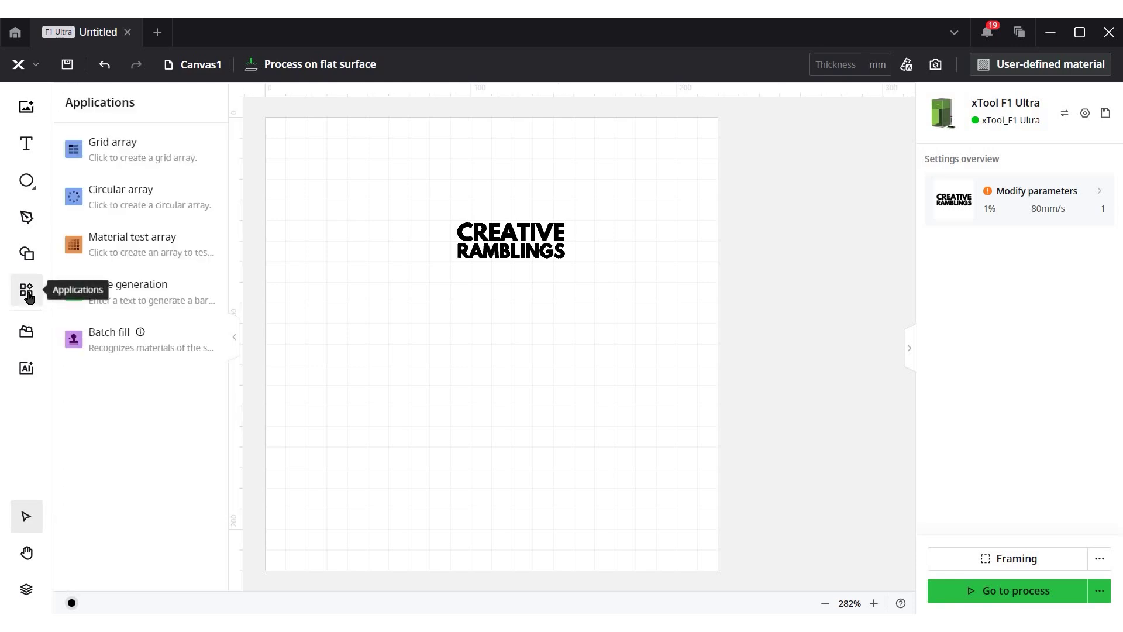
Generate a 50 × 50 mm QR code from the pasted YouTube channel link and save it.
click(179, 298)
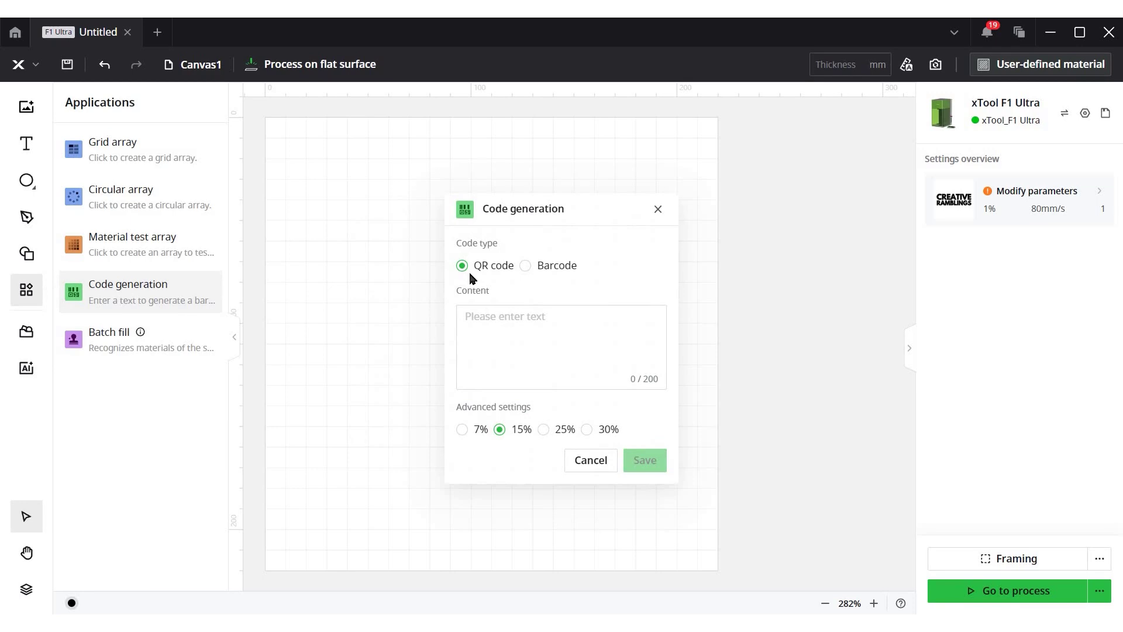
click(525, 323)
text(https://www.youtube.com/channel/UCIoEmVCpDUoPHyi5qU940TQ)
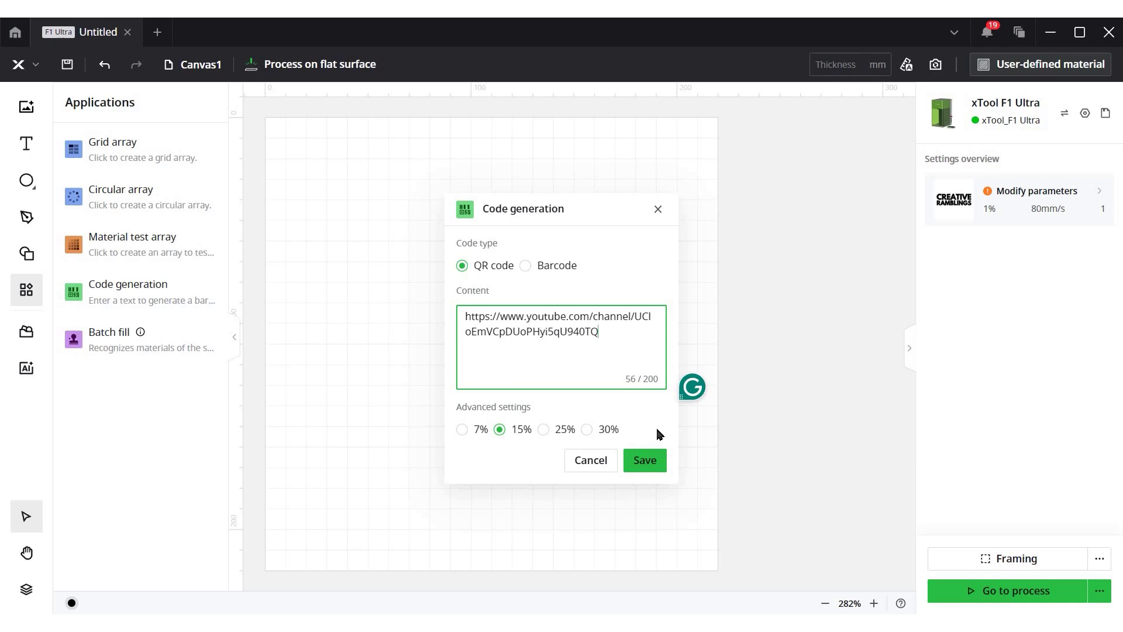
click(643, 460)
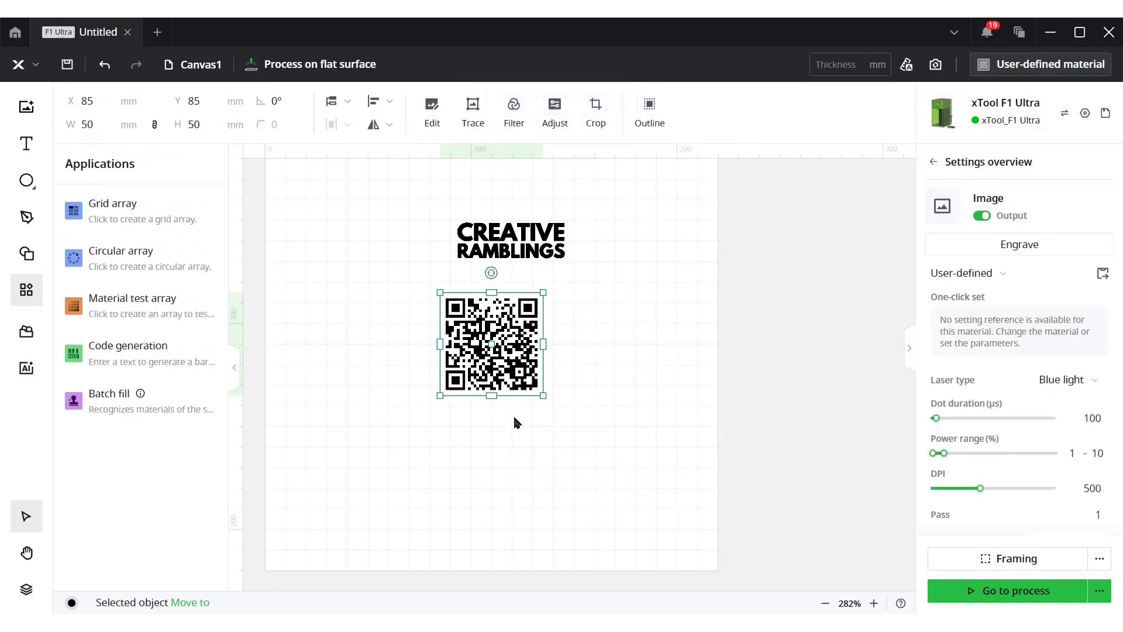
Place the QR code directly under the CREATIVE RAMBLINGS text and collapse the applications panel.
drag(509, 342, 532, 321)
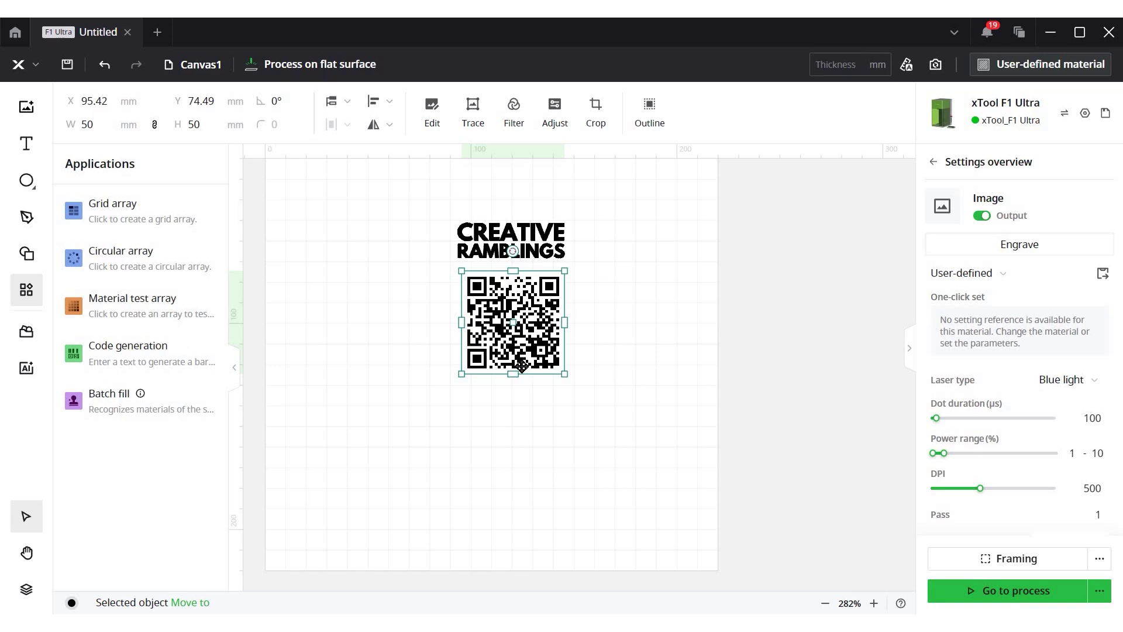
click(26, 291)
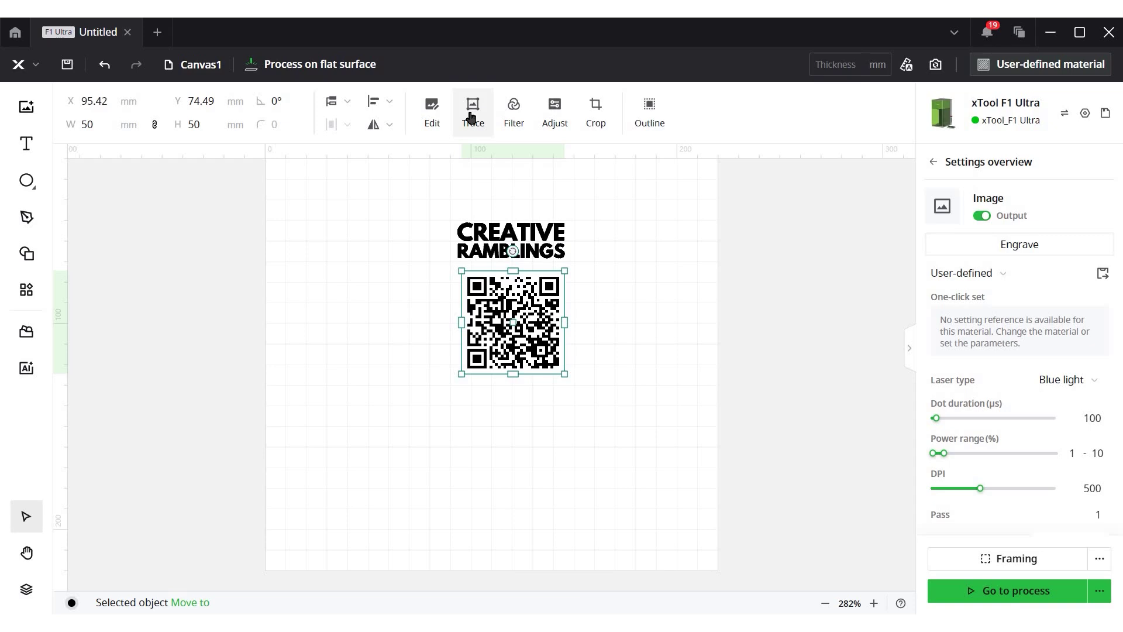
click(472, 117)
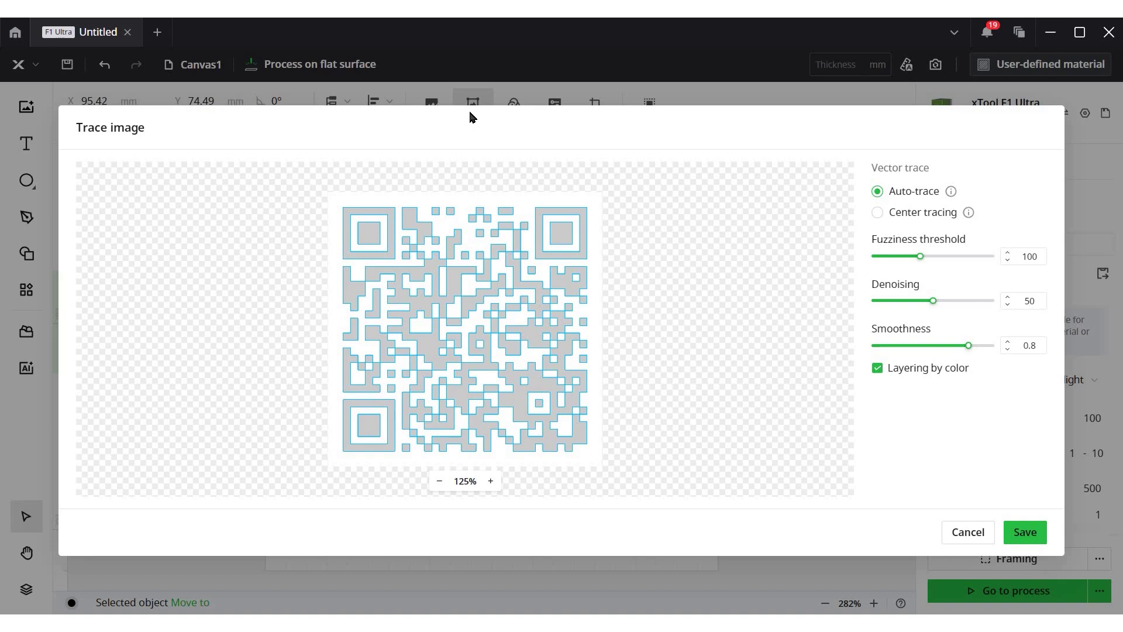
Save the auto-traced vector copy of the QR code onto the canvas.
click(1014, 533)
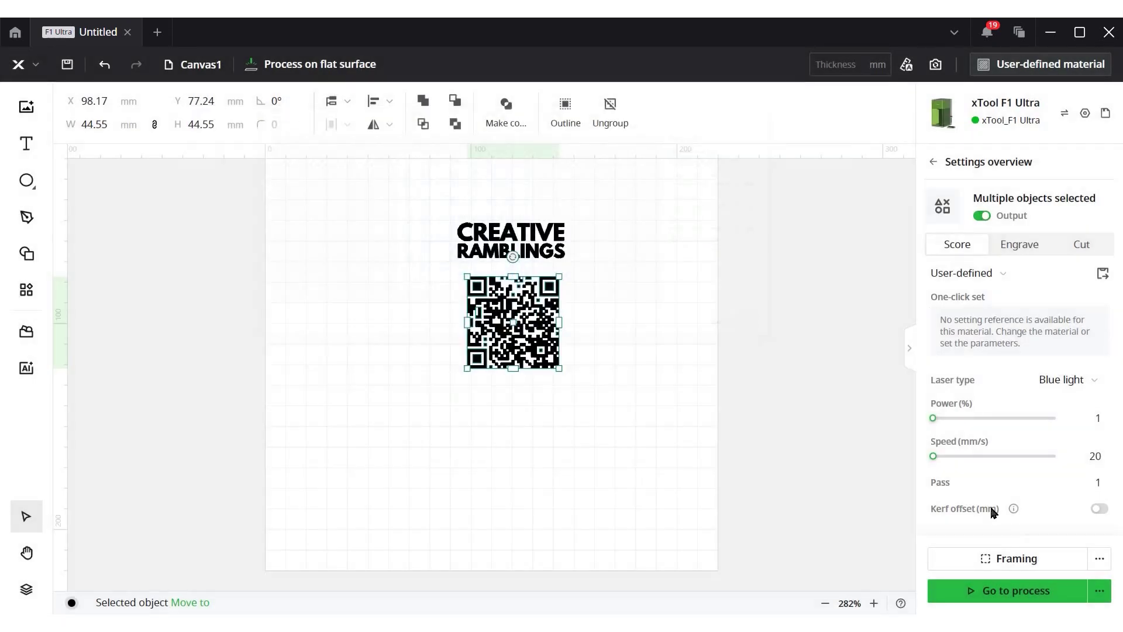
Set the traced QR copy aside on the right and switch it to filled Engrave.
mouse_move(520, 310)
mouse_down()
mouse_move(795, 298)
mouse_move(864, 323)
mouse_up()
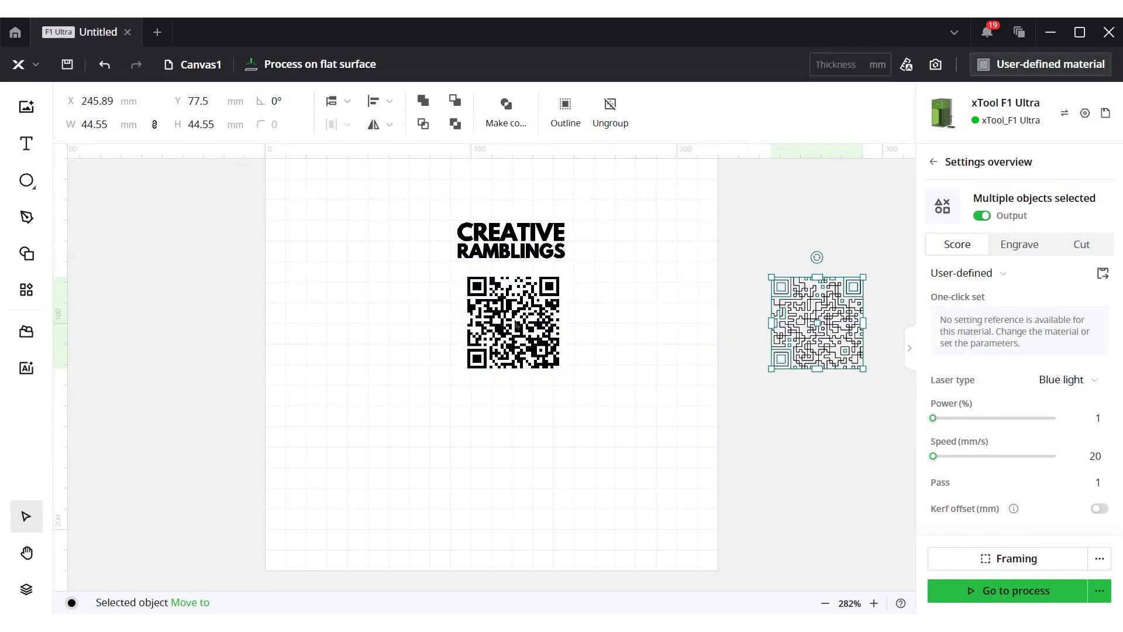
click(511, 322)
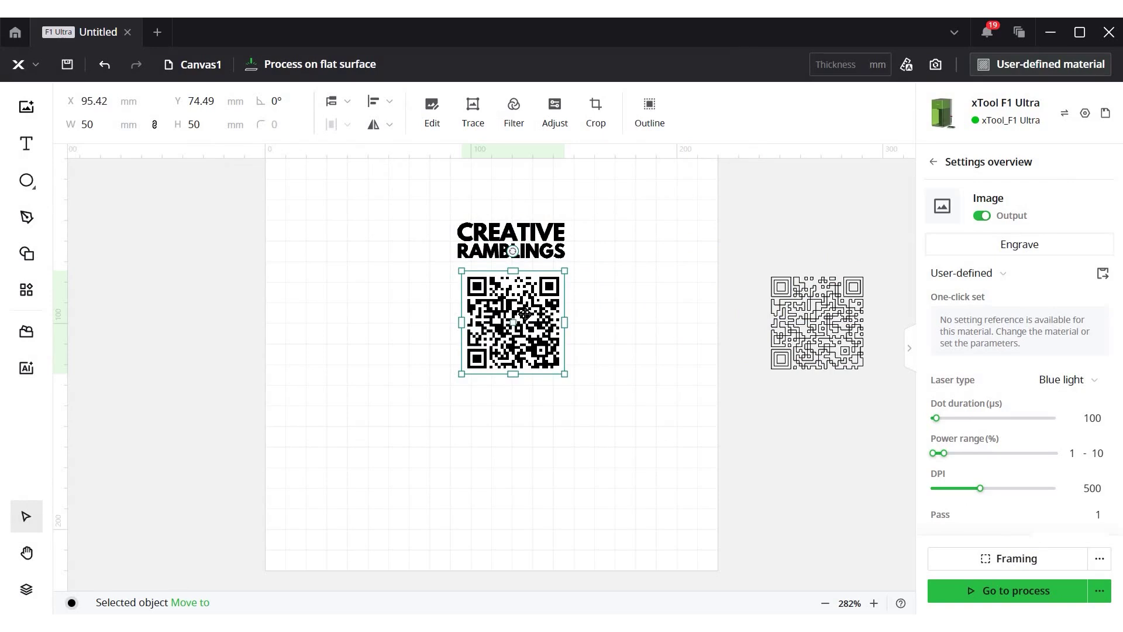
click(836, 365)
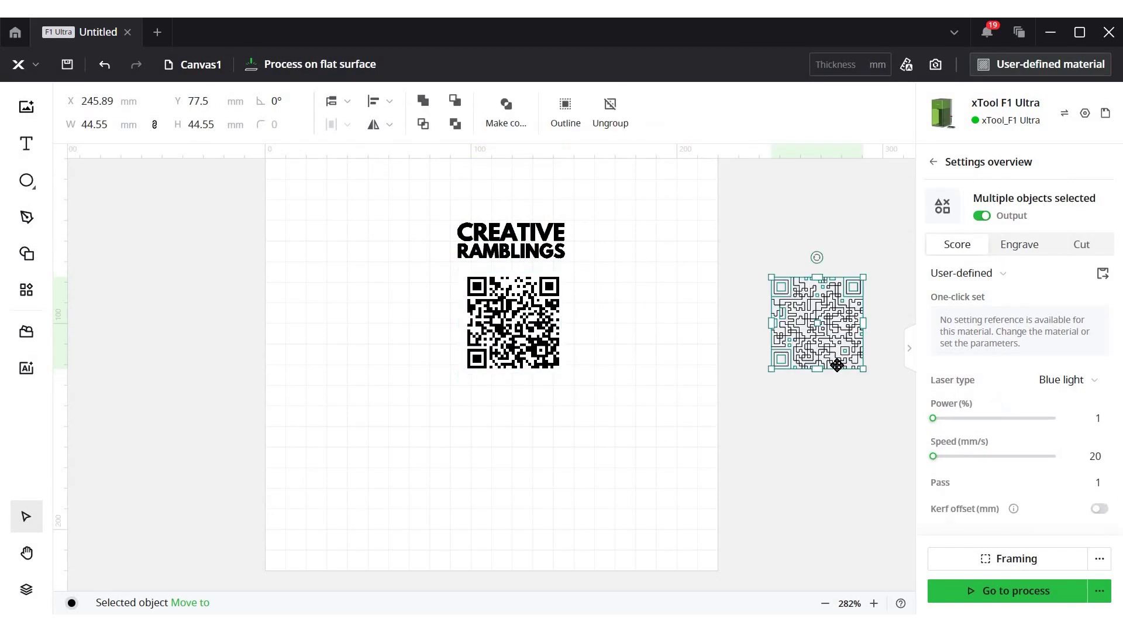
click(1022, 249)
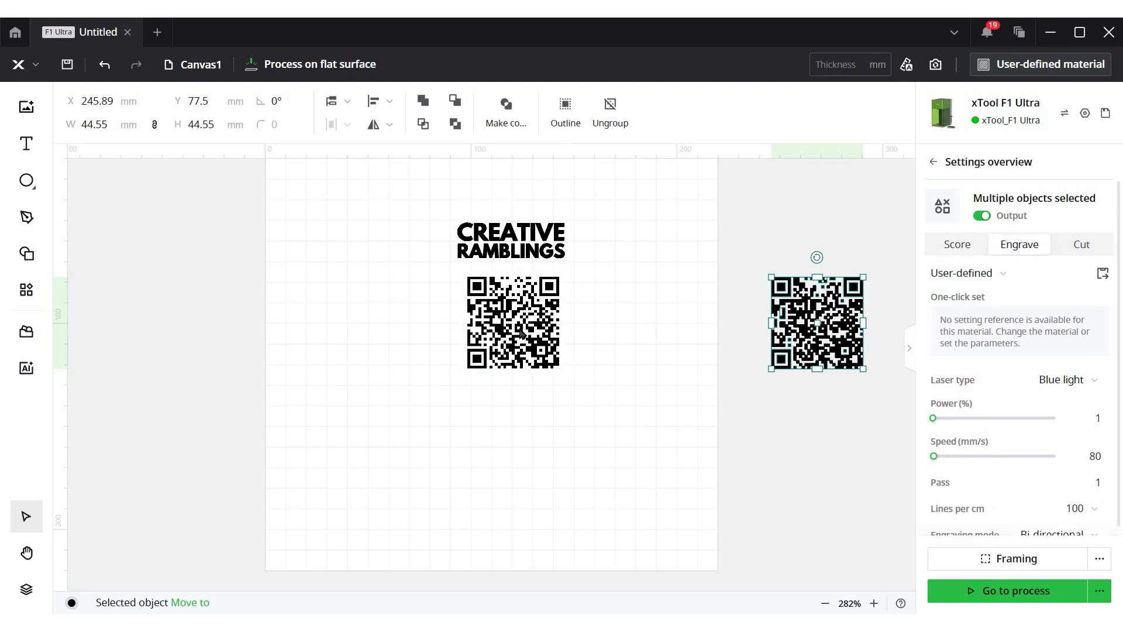
drag(778, 337, 738, 338)
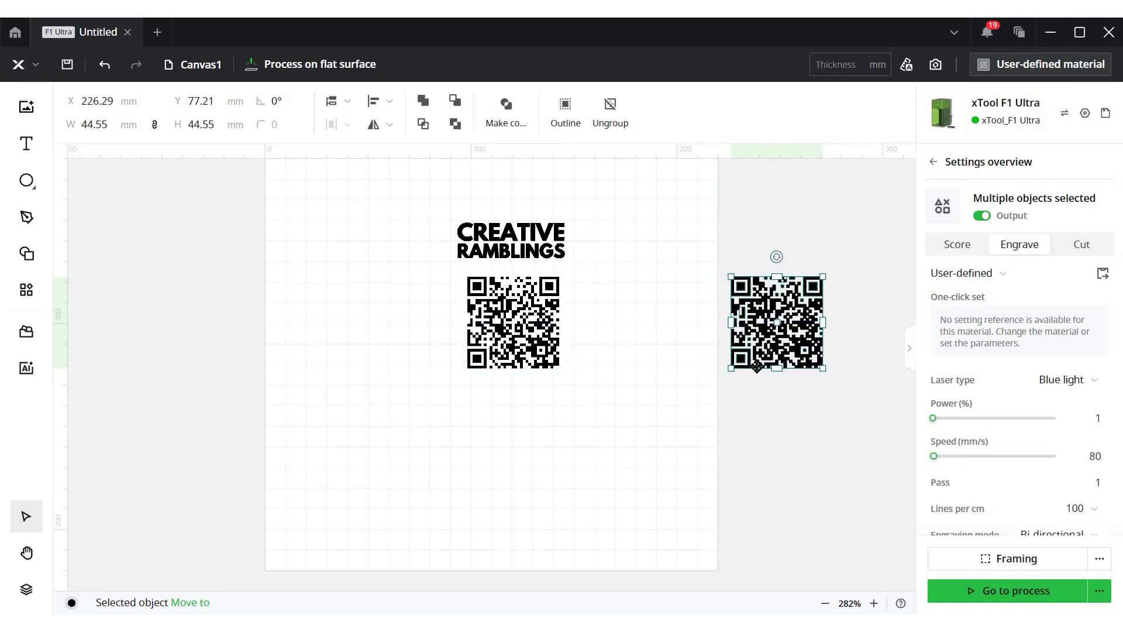
click(794, 393)
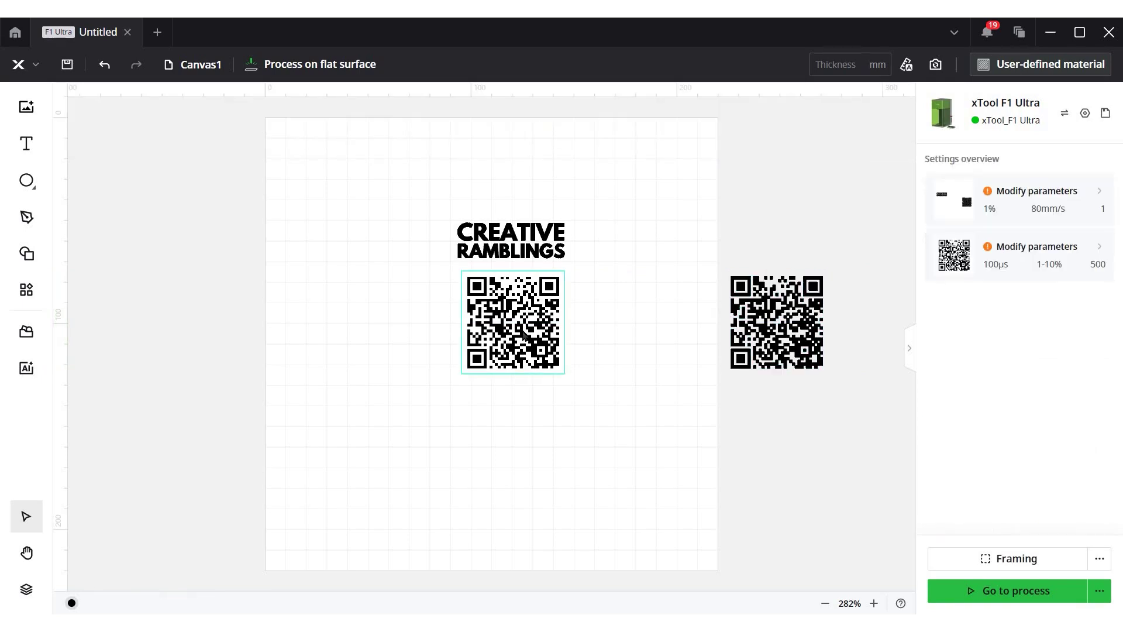
Delete the original bitmap QR and place the traced QR beneath CREATIVE RAMBLINGS.
click(528, 345)
key(Delete)
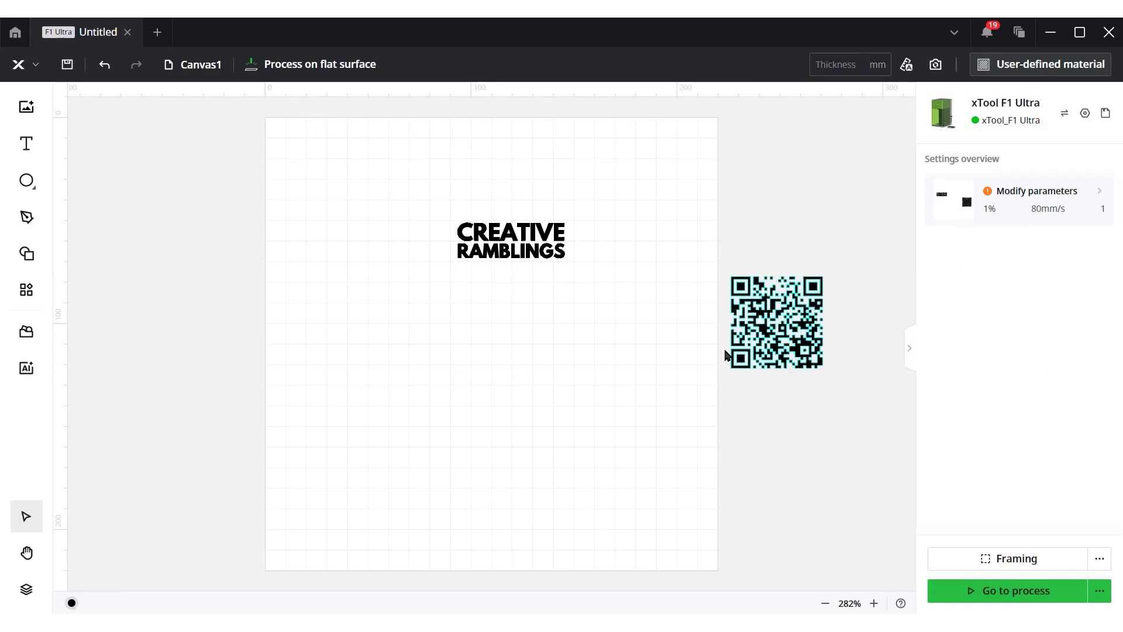
drag(790, 348, 510, 332)
click(442, 195)
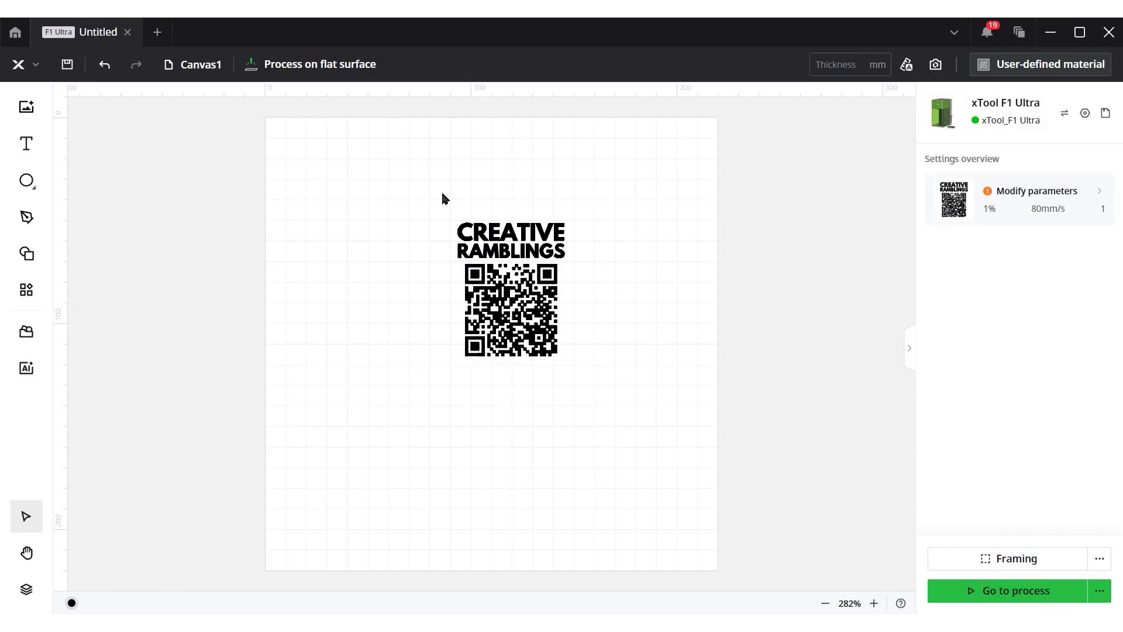
Merge the CREATIVE RAMBLINGS text and traced QR code into one compound vector.
drag(443, 197, 588, 406)
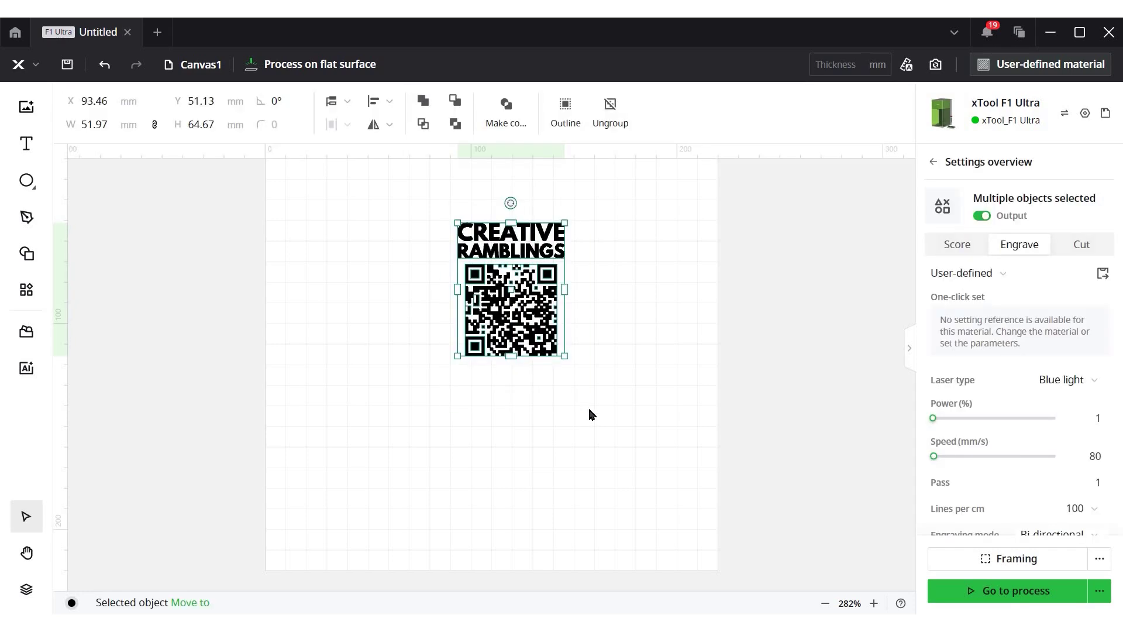
click(507, 117)
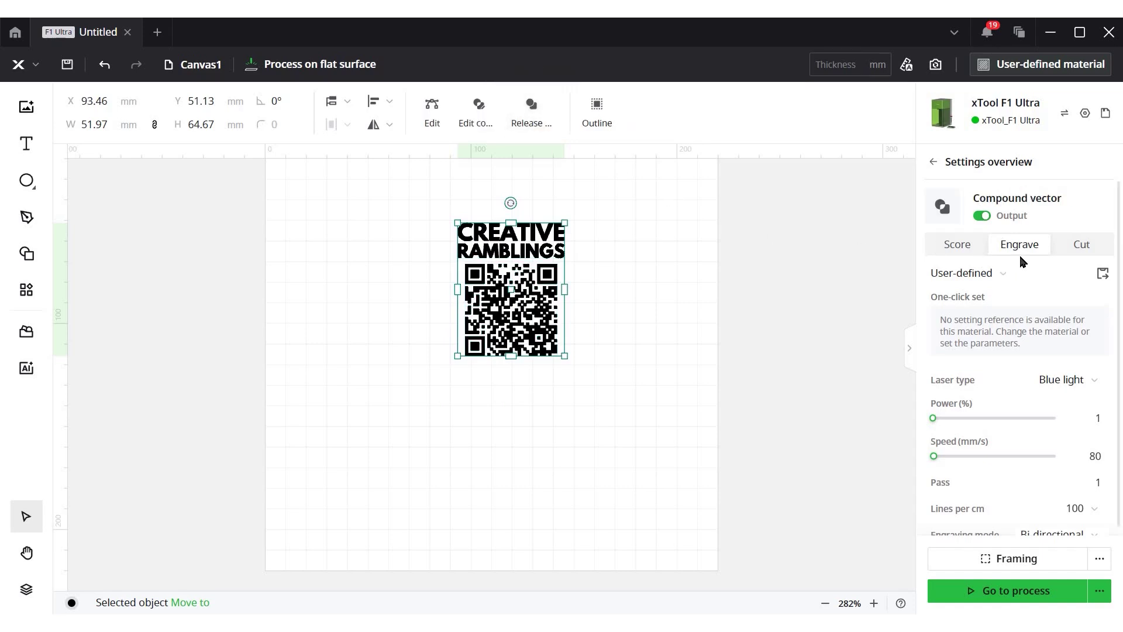
click(1106, 68)
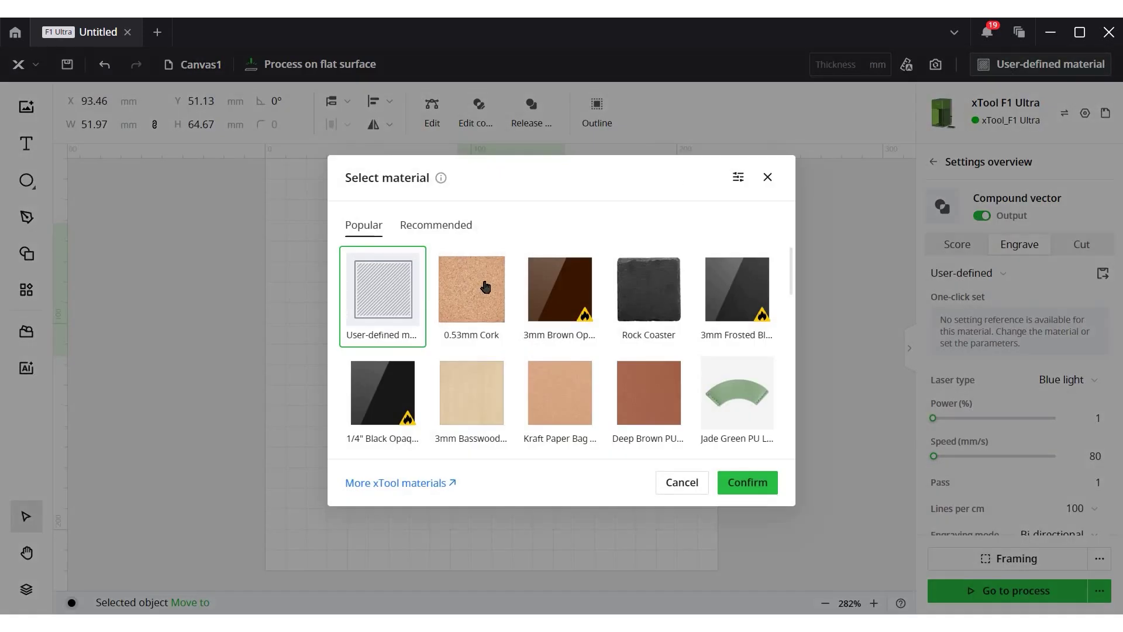
Choose 0.53mm Cork as the material, giving 75% power at 1000 mm/s.
click(485, 286)
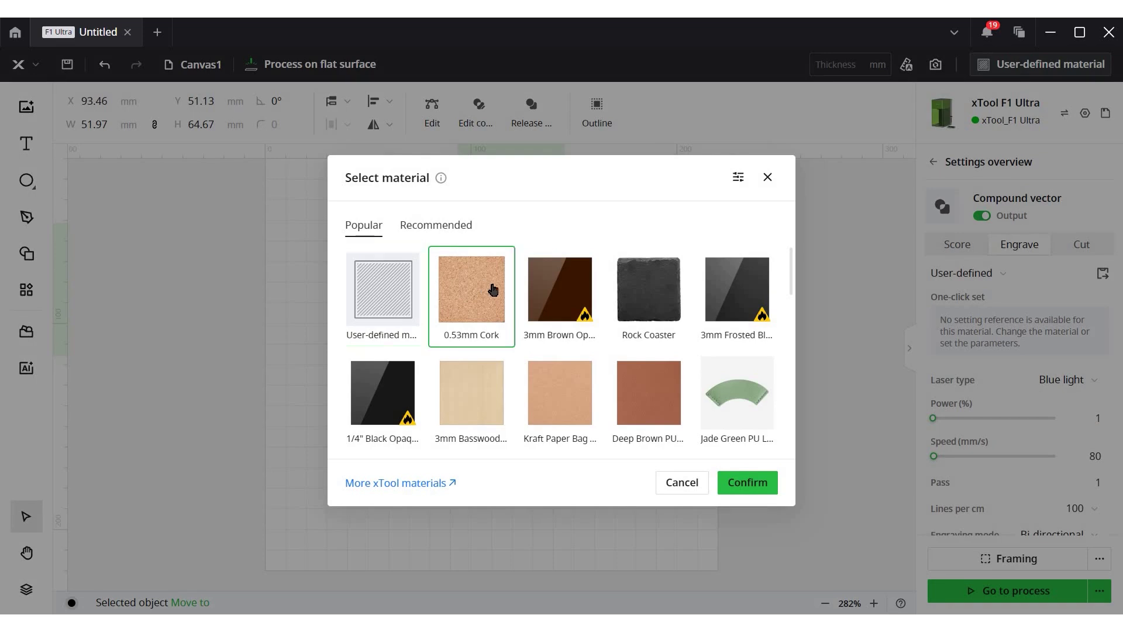
click(748, 483)
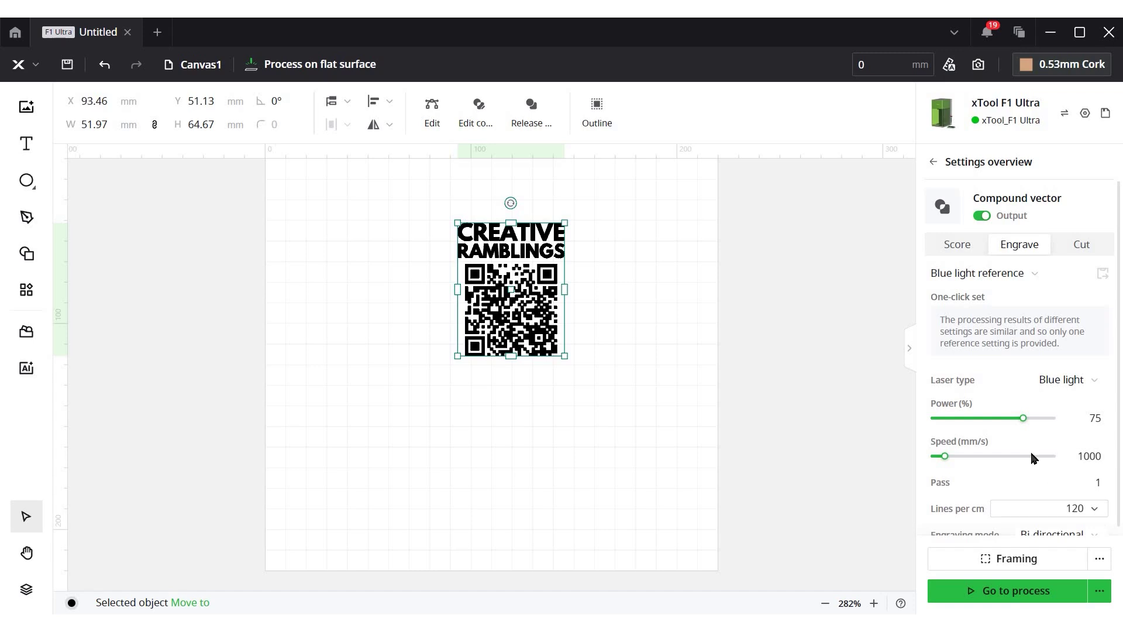
Refresh the camera view and fit the slightly shrunk design onto the cork coaster at X 100.22, Y 95.16 mm.
click(977, 73)
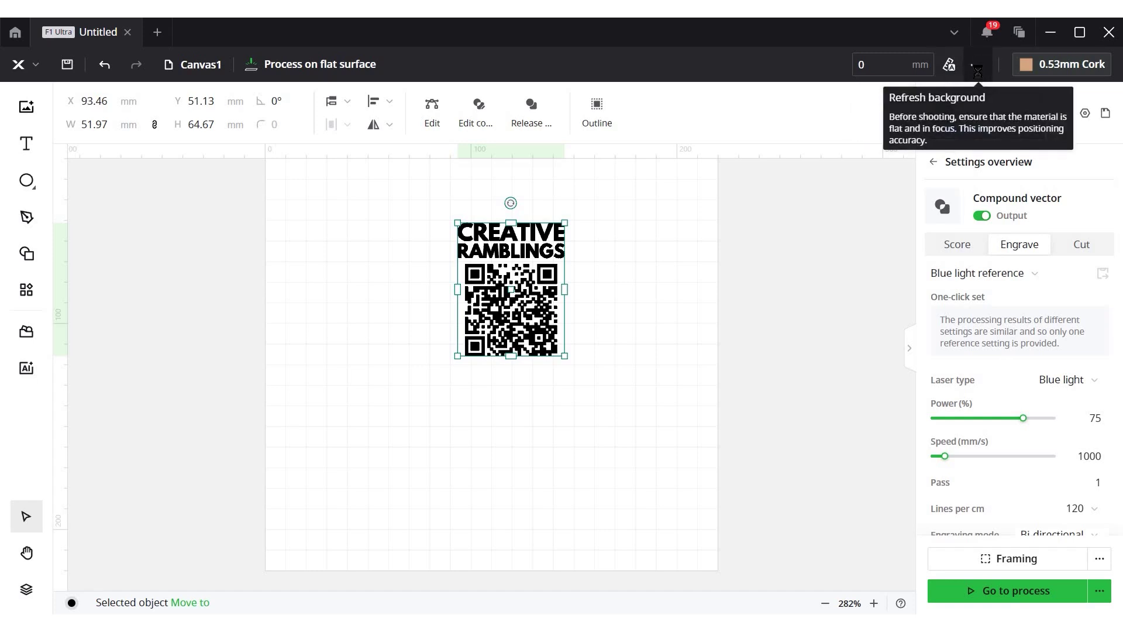
drag(504, 316, 513, 395)
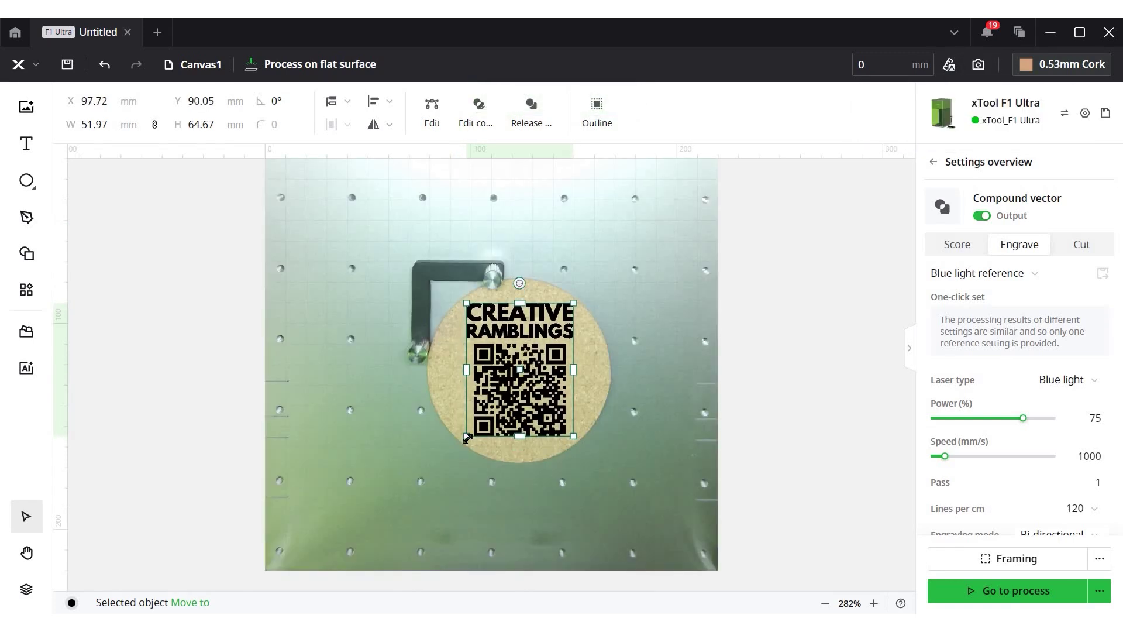
drag(467, 438, 475, 426)
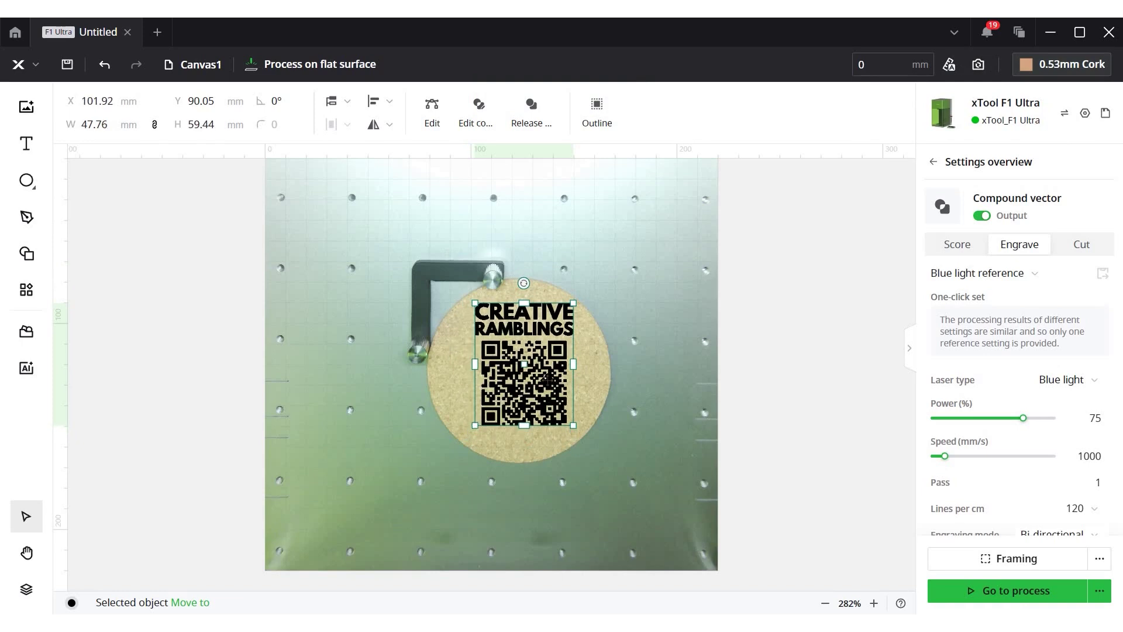
drag(544, 384, 545, 392)
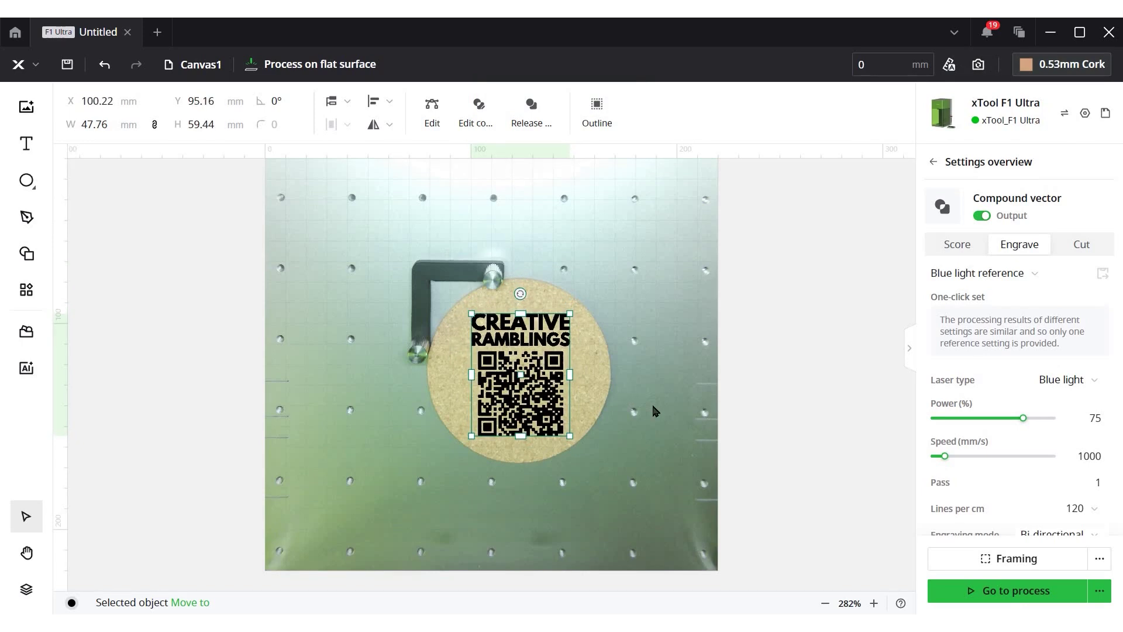
click(655, 411)
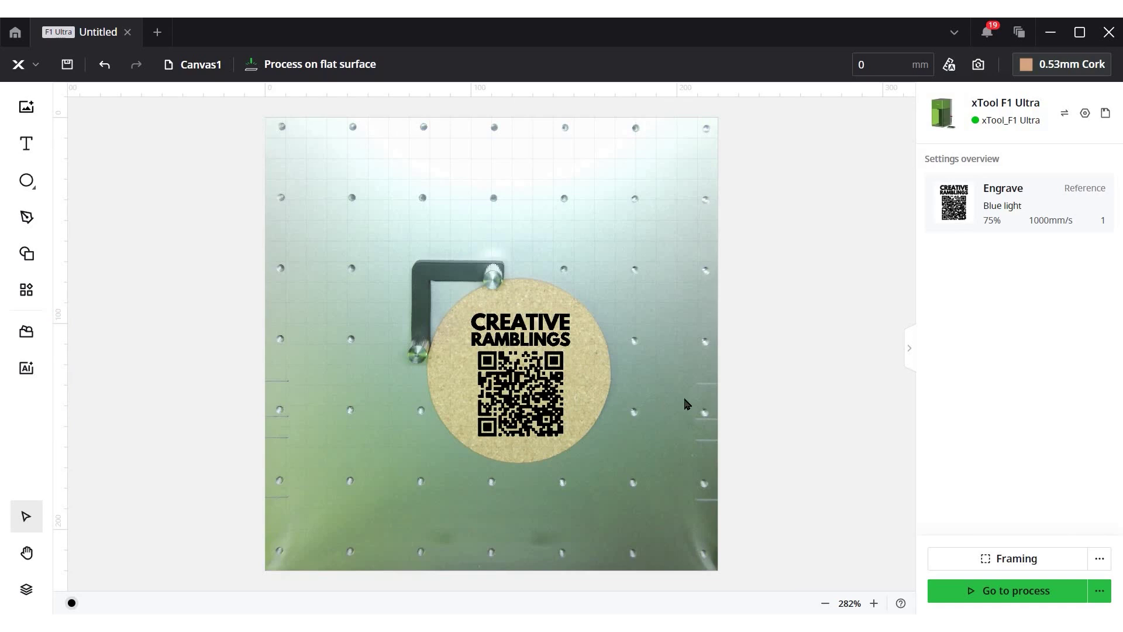
click(1035, 557)
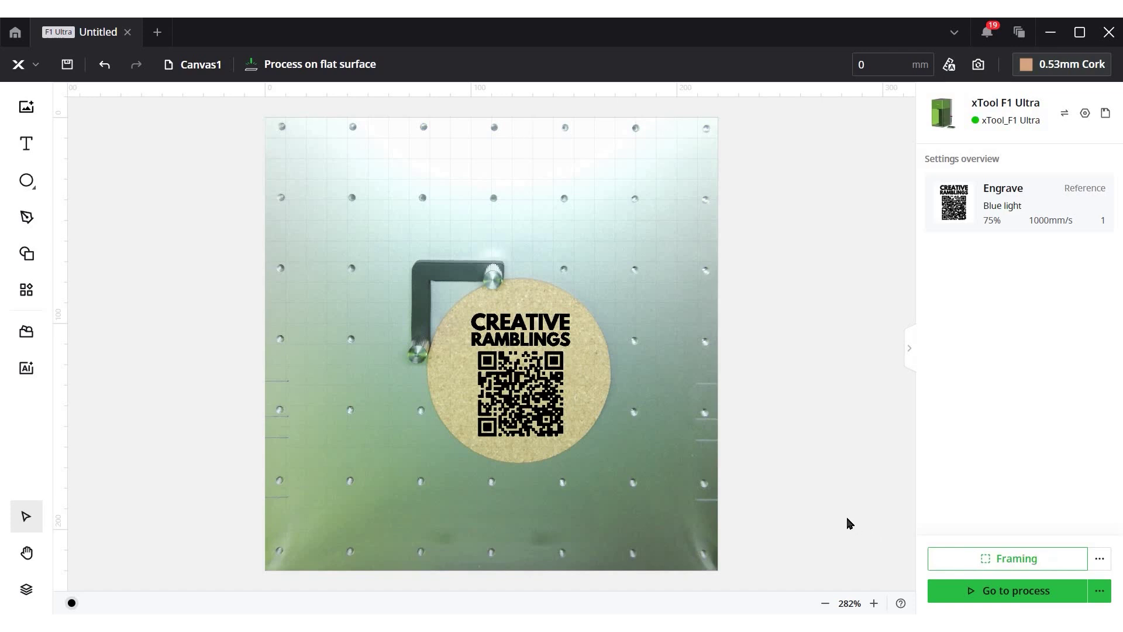
Send the 38-second engrave job to the F1 Ultra from the processing preview.
click(987, 591)
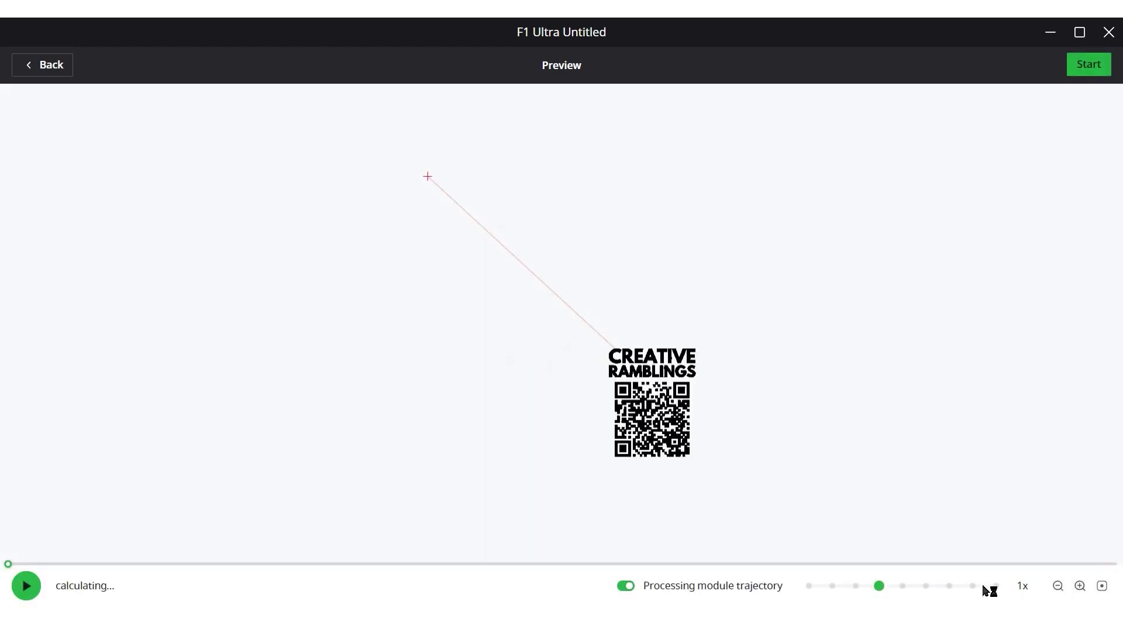
click(1087, 64)
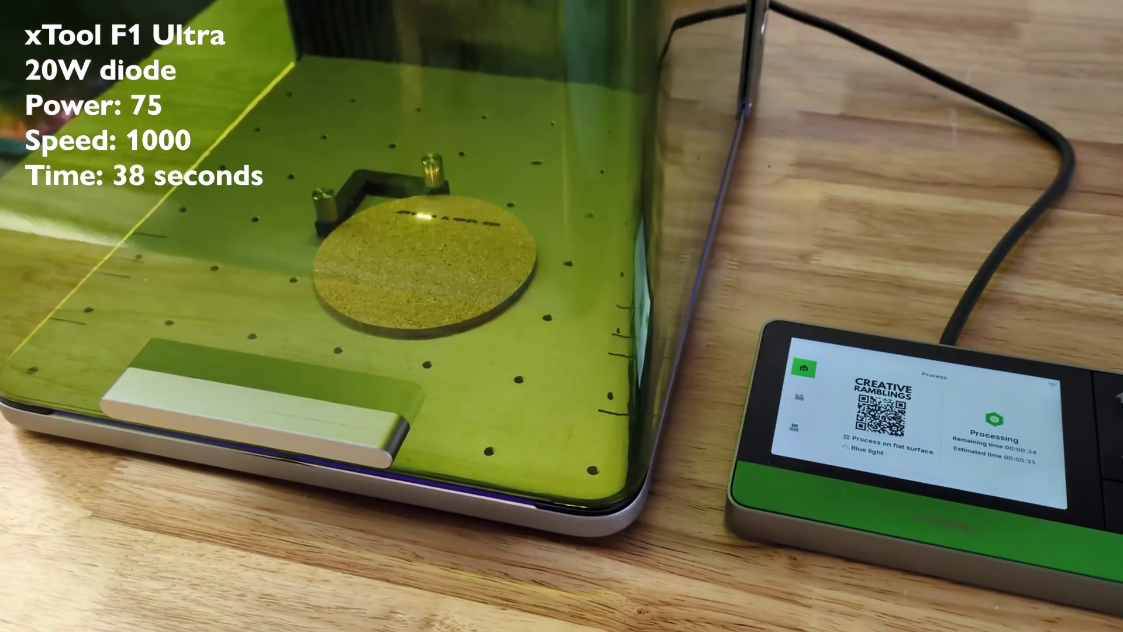